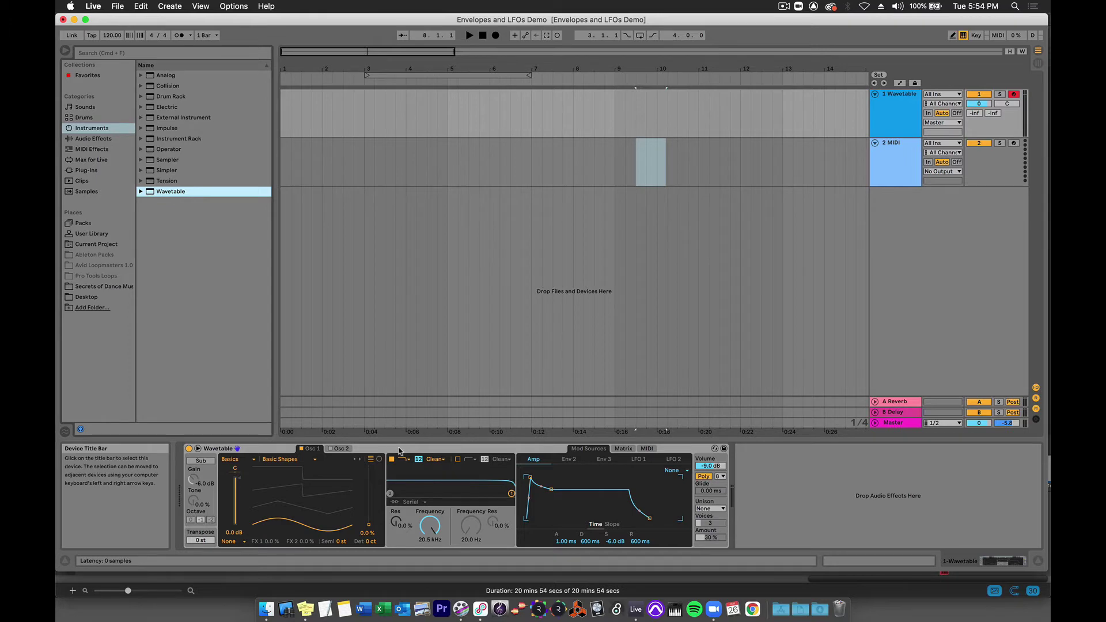
Expand the Wavetable device view and load the sample Limette f1.aif as a User wavetable in Osc 1
left_click(198, 449)
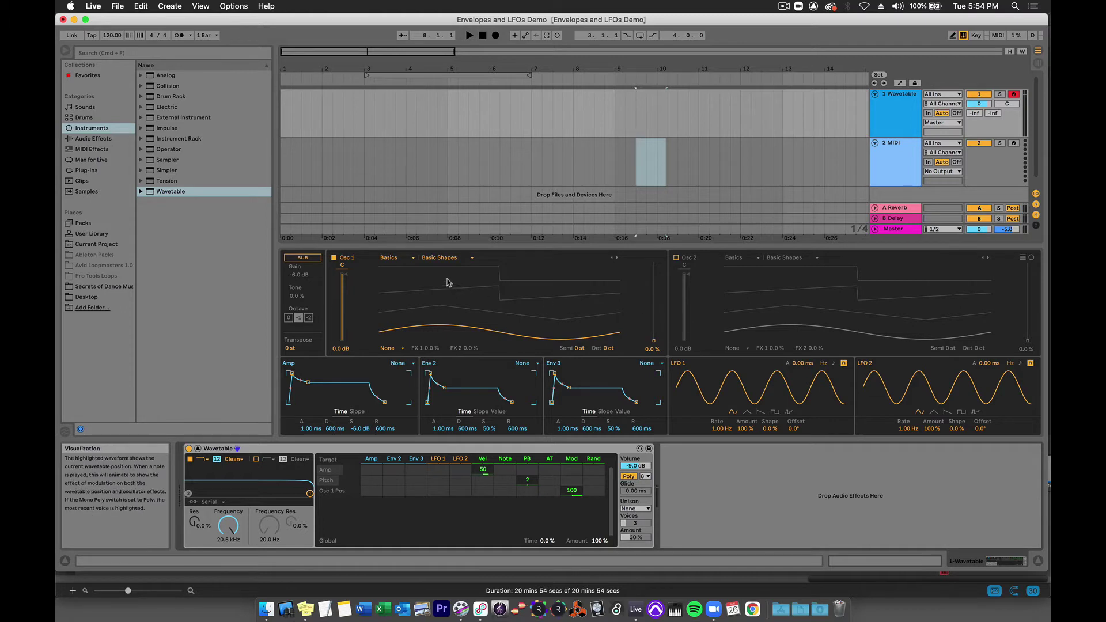
left_click(399, 259)
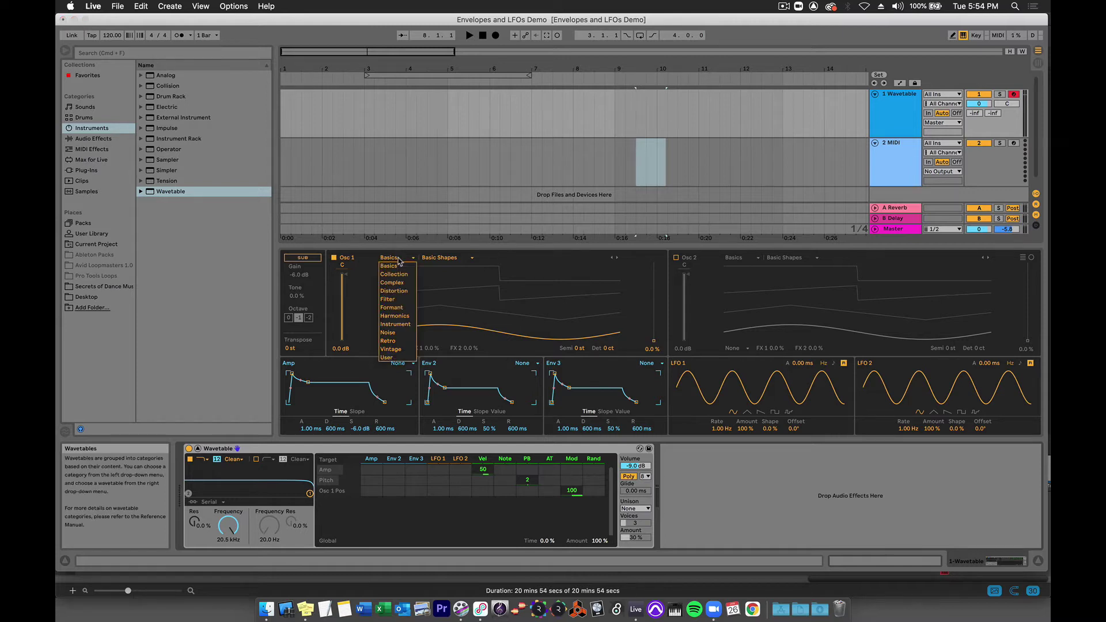
left_click(396, 357)
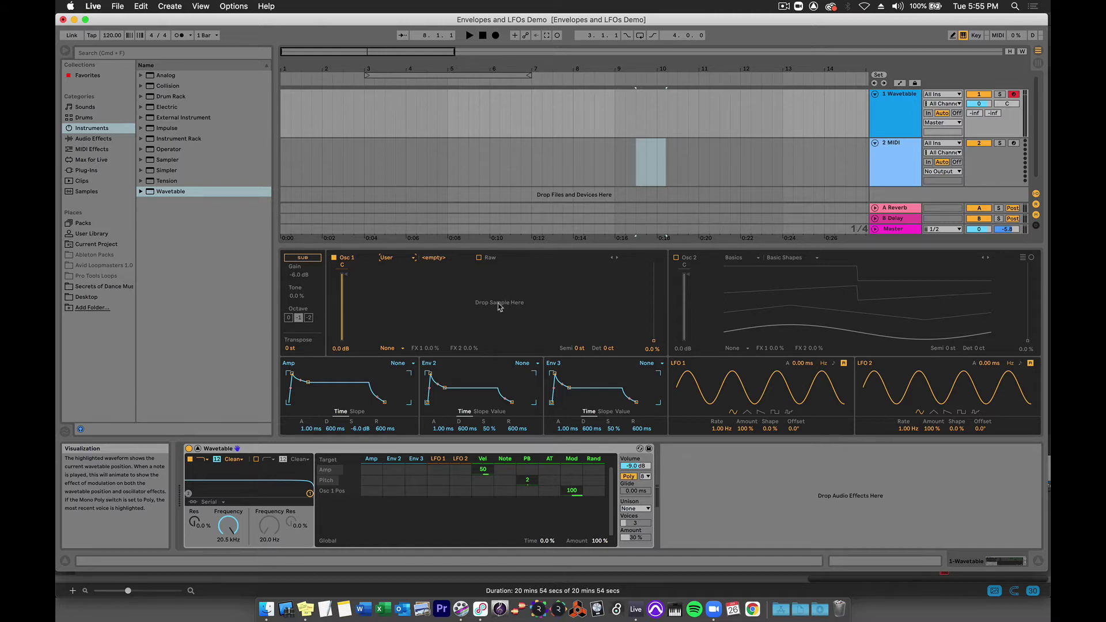
left_click(93, 192)
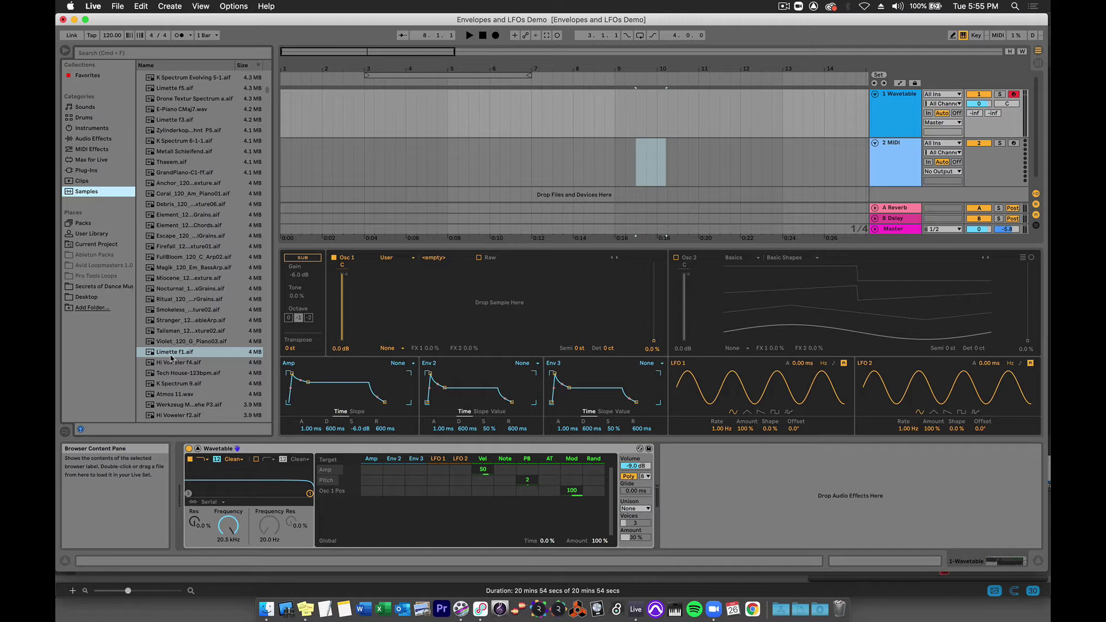
left_click_drag(167, 354, 443, 310)
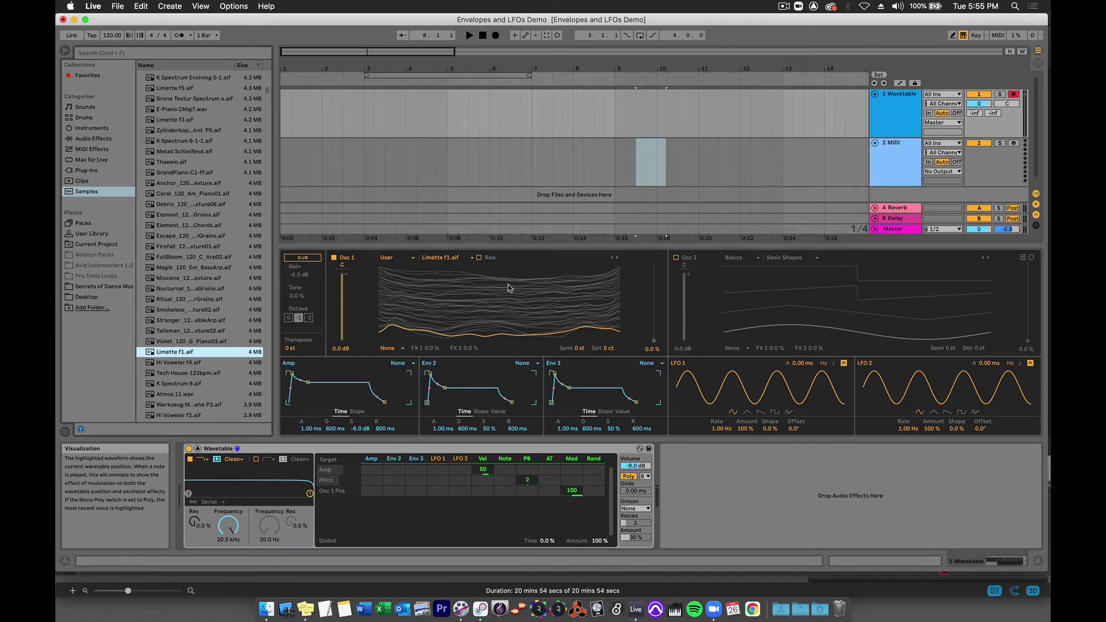
Audition a note while sweeping Osc 1's wave position, leaving it at 14%
key("a")
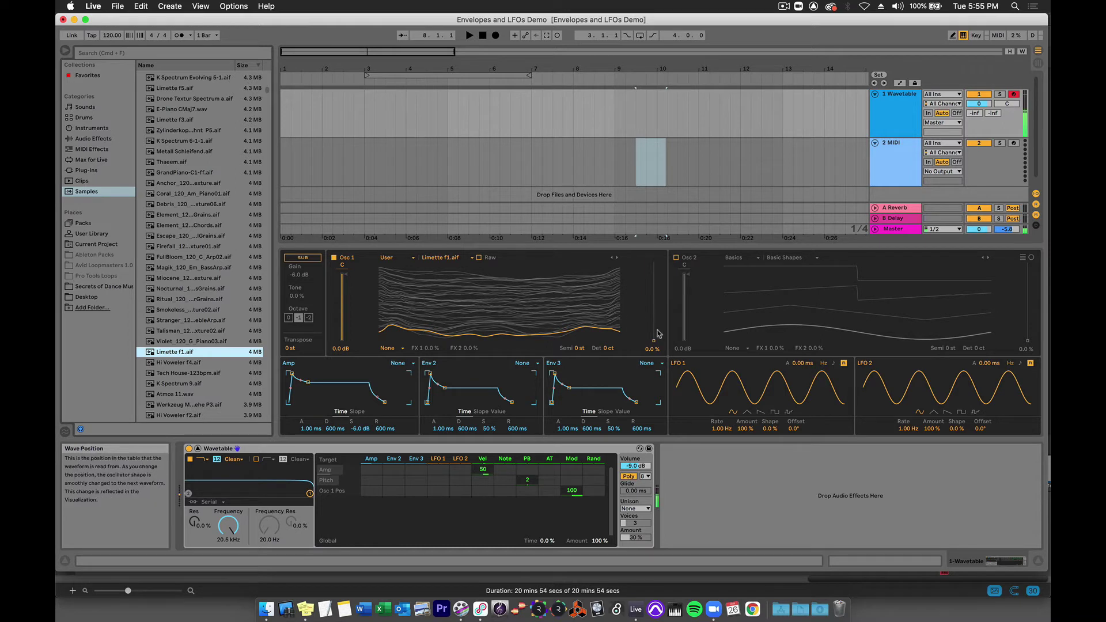
left_click_drag(654, 341, 653, 262)
left_click_drag(539, 288, 540, 329)
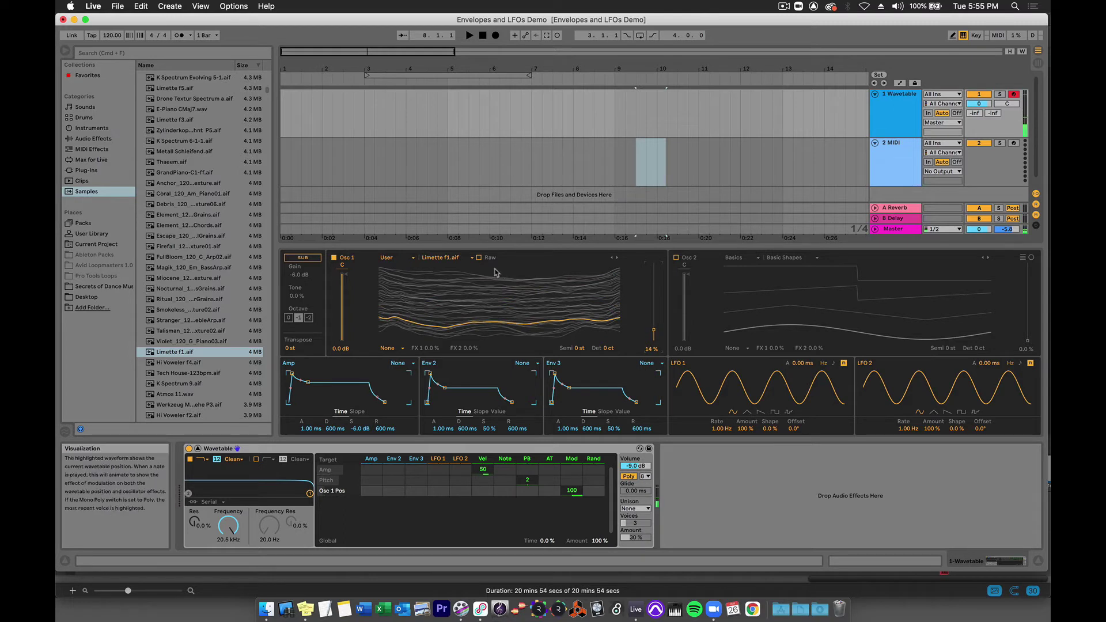
Try Raw mode on Osc 1's sample with the wave position at 29%, and turn Raw back off for comparison
left_click(478, 258)
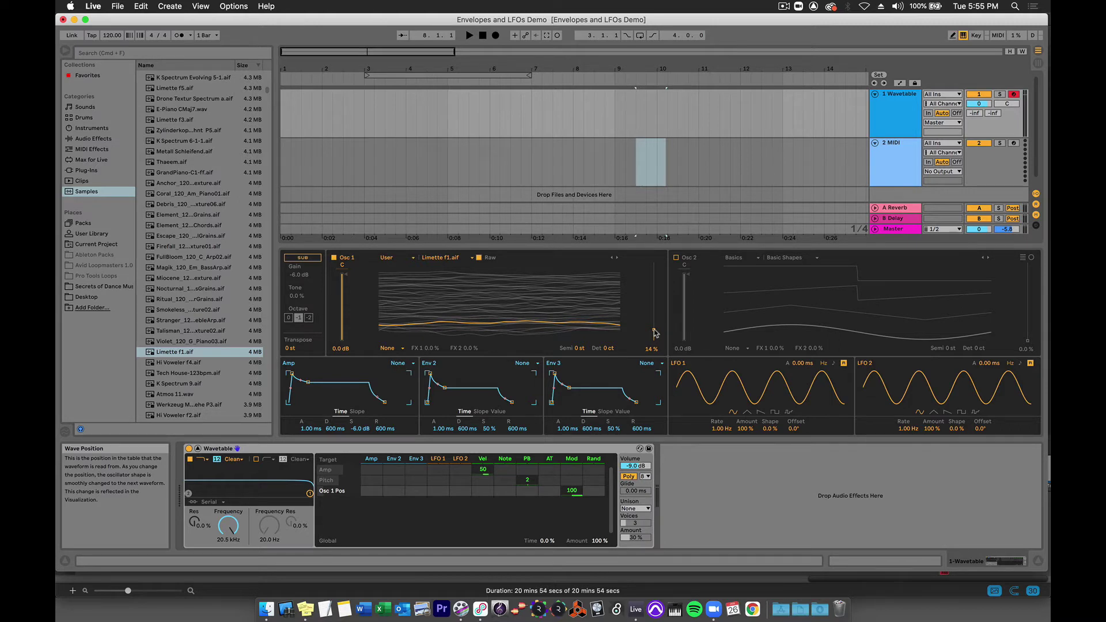
mouse_move(655, 332)
left_mouse_down()
mouse_move(654, 279)
mouse_move(654, 318)
left_mouse_up()
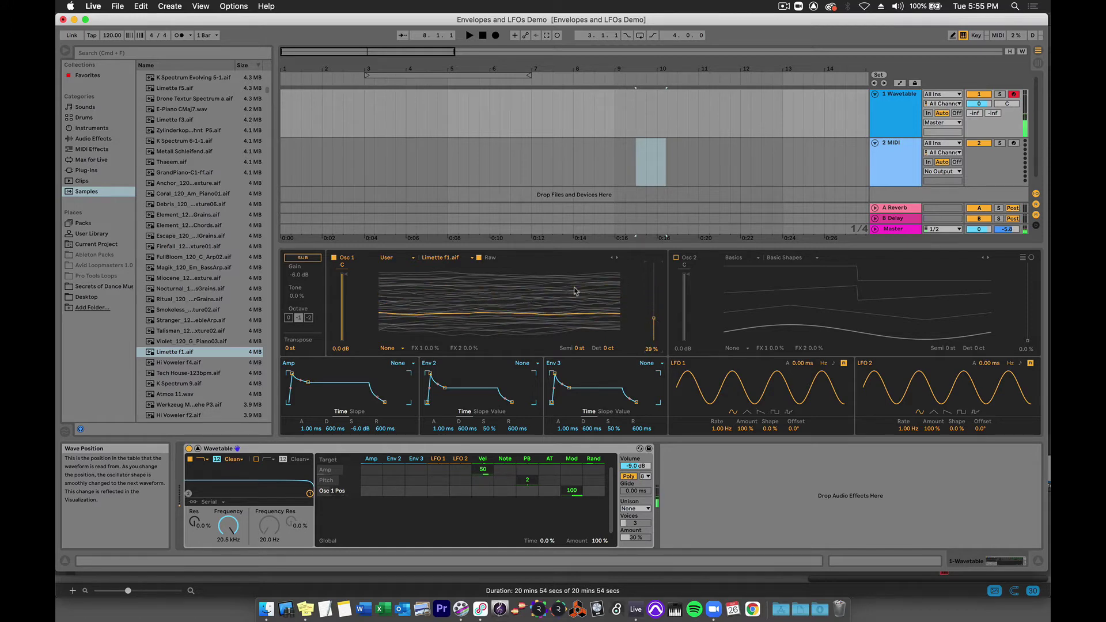
left_click(480, 258)
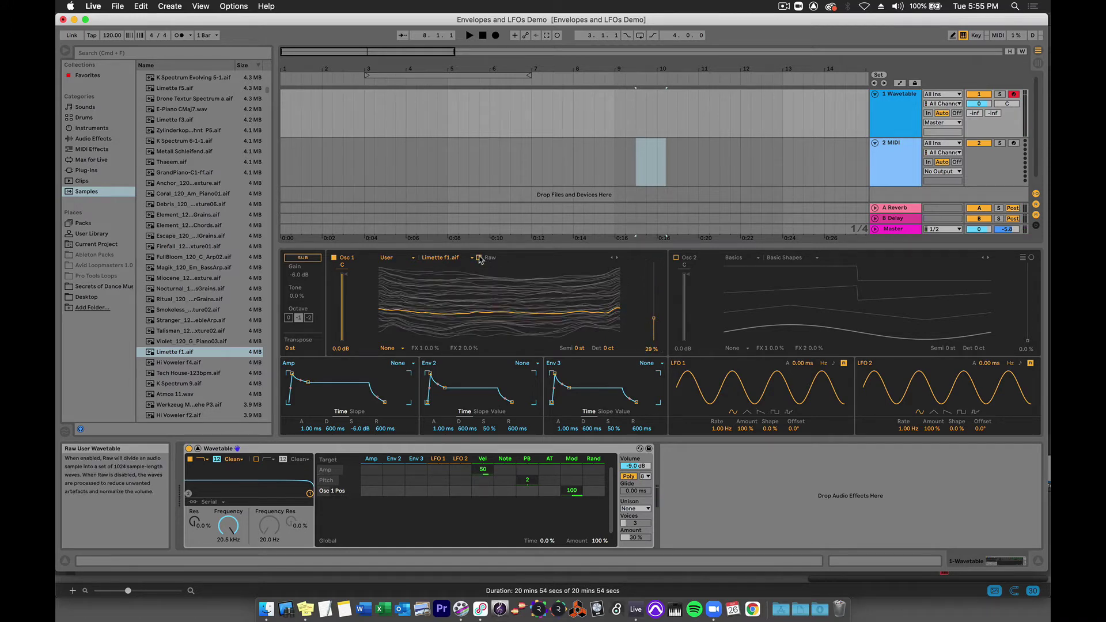
key("a")
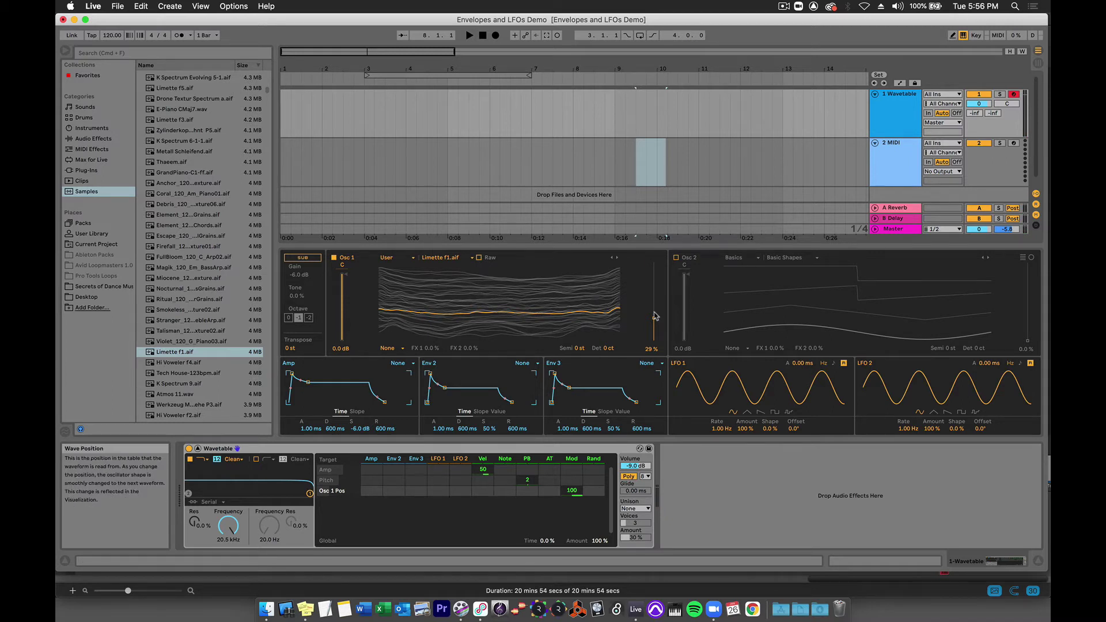
Lower the computer MIDI keyboard's octave to C1 to D2 and set Osc 1's wave position to 27%
key("z")
key("z")
key("a")
mouse_move(655, 316)
left_mouse_down()
mouse_move(654, 281)
mouse_move(655, 323)
left_mouse_up()
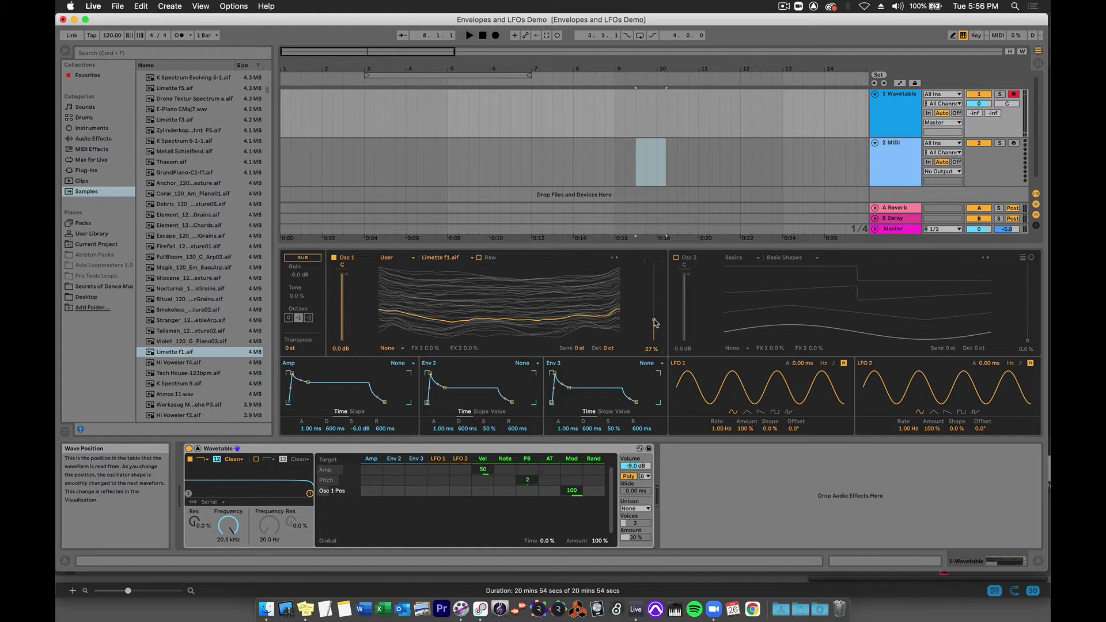
key("z")
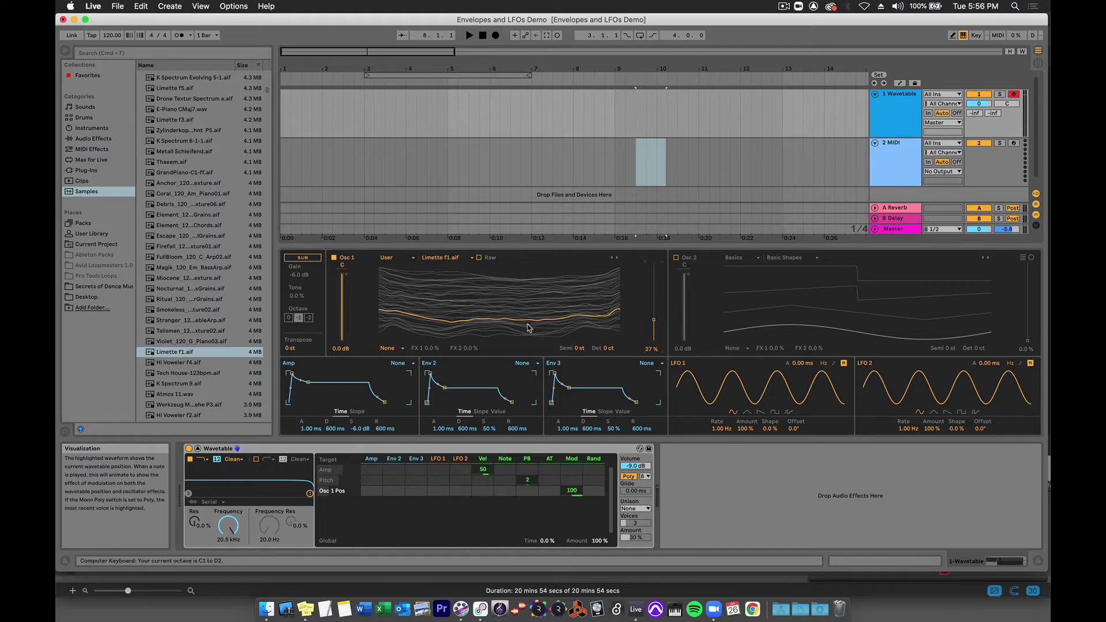
Enable the sub oscillator and modulate Osc 1's position with Env 2 at 70, using a 3.95 s attack
left_click(304, 259)
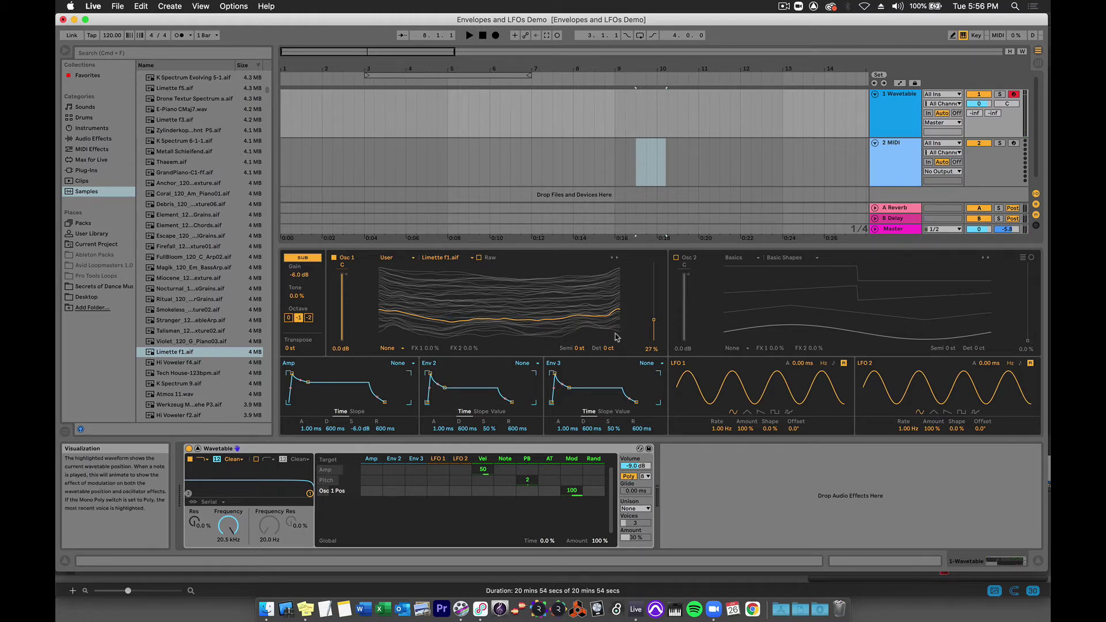
left_click(392, 491)
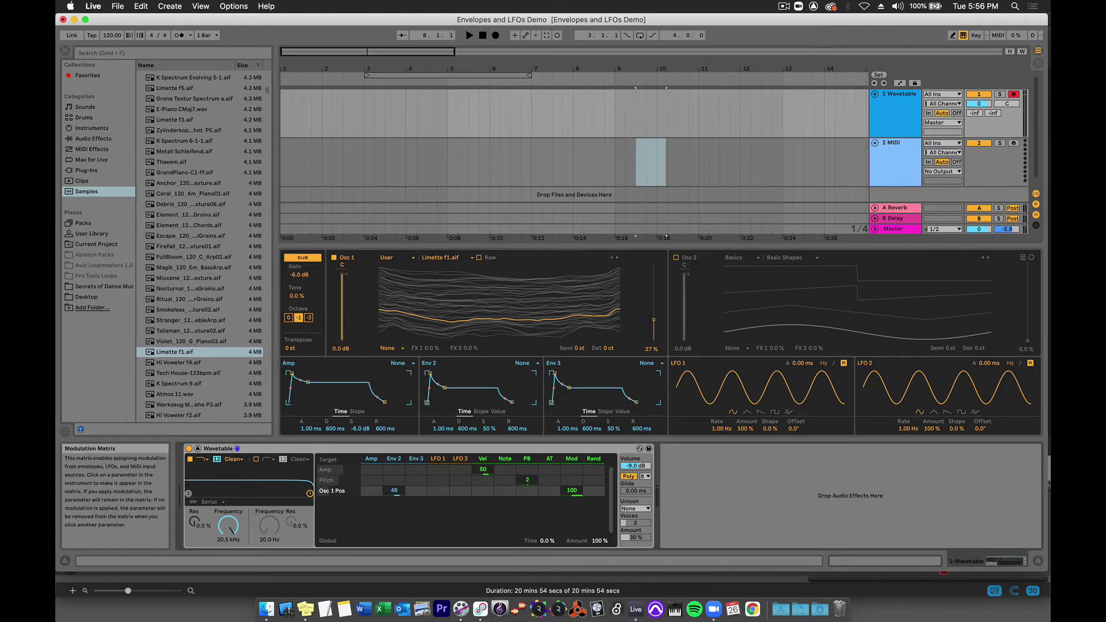
left_click_drag(391, 491, 450, 373)
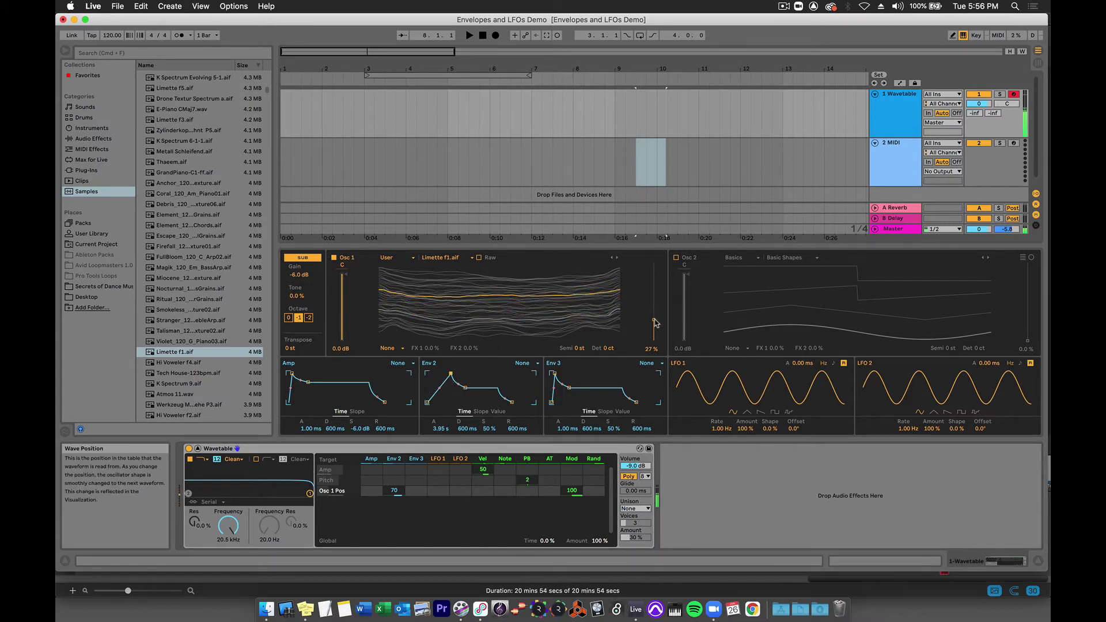
Set Osc 1's wave position to 16% and Env 2's loop mode to Trigger
left_click_drag(654, 319, 654, 331)
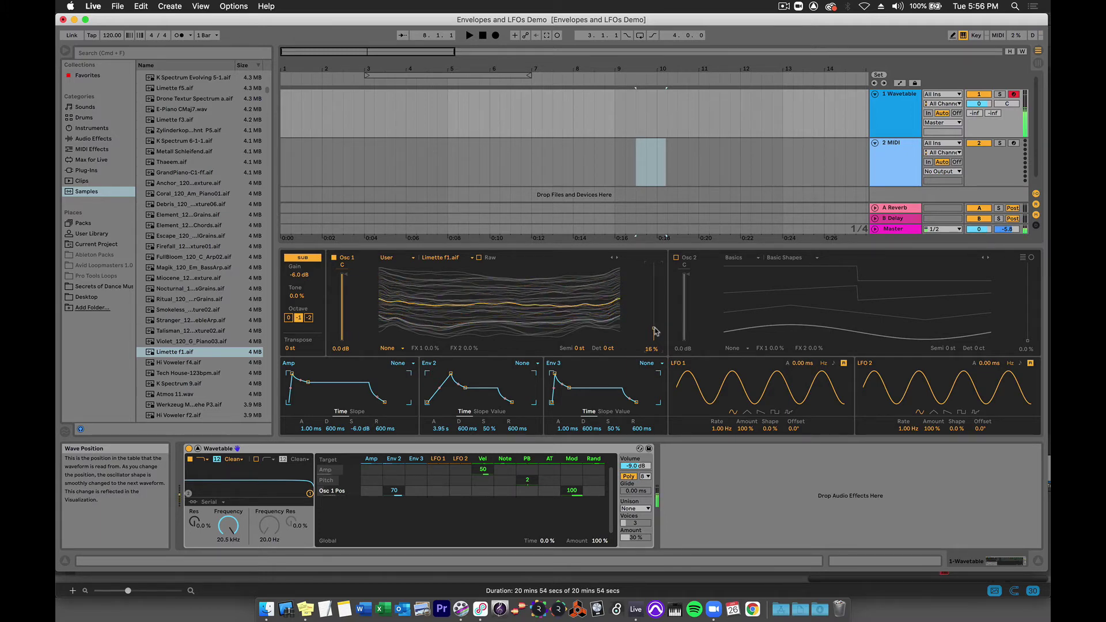
left_click(537, 364)
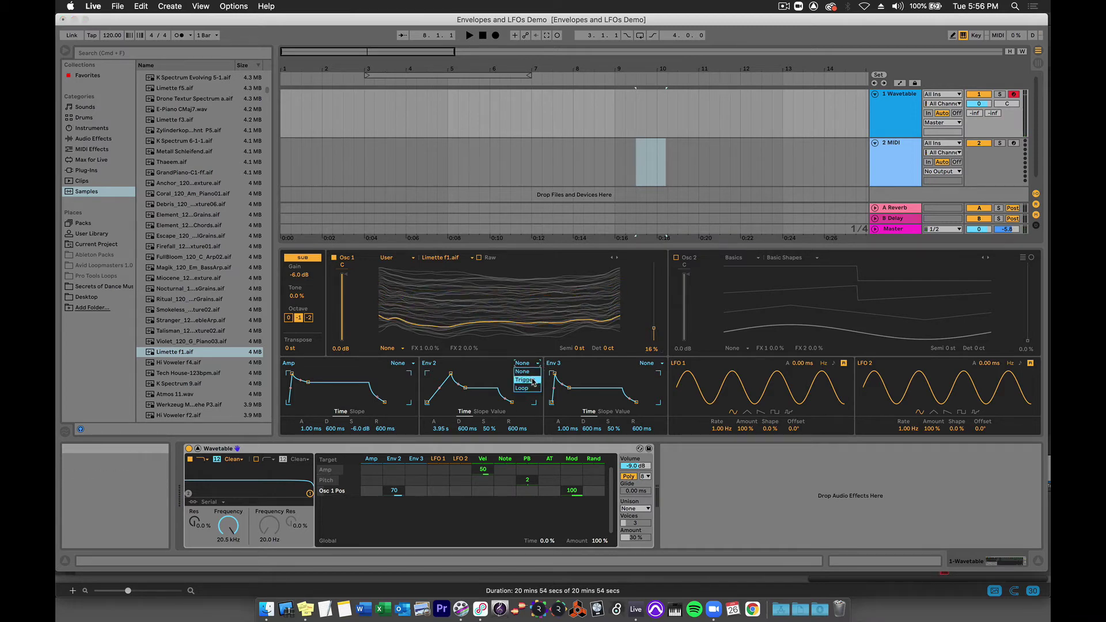
left_click(533, 381)
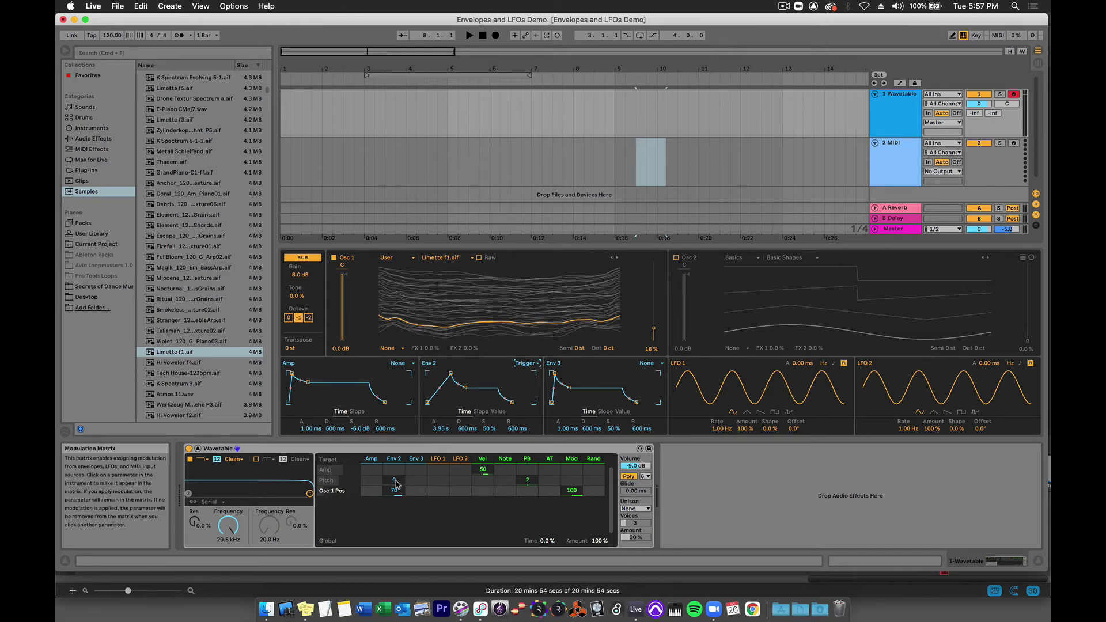
Modulate pitch with LFO 1 at 3.8 and set the LFO to 0.03 Hz rate, 77% amount and 211 ms attack
left_click(439, 484)
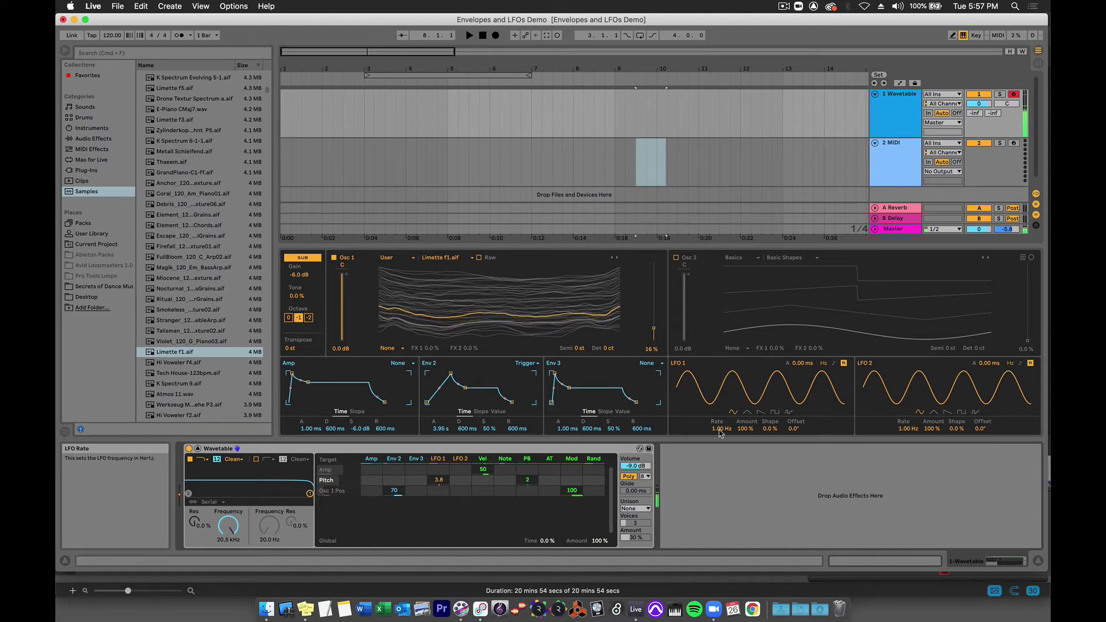
left_click_drag(719, 426, 719, 484)
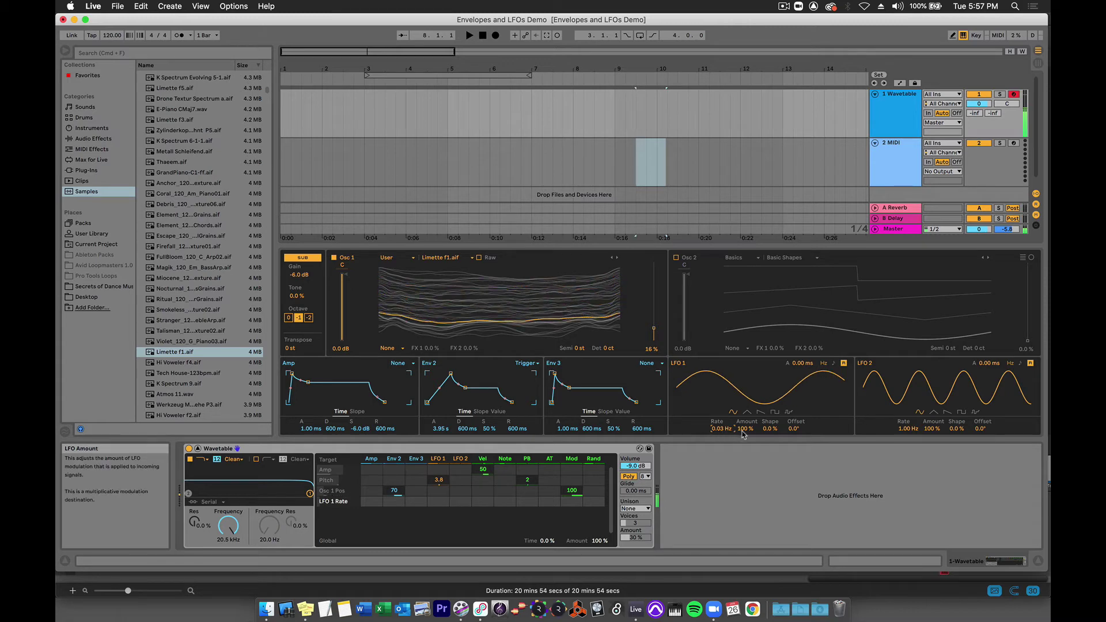
left_click_drag(746, 428, 745, 442)
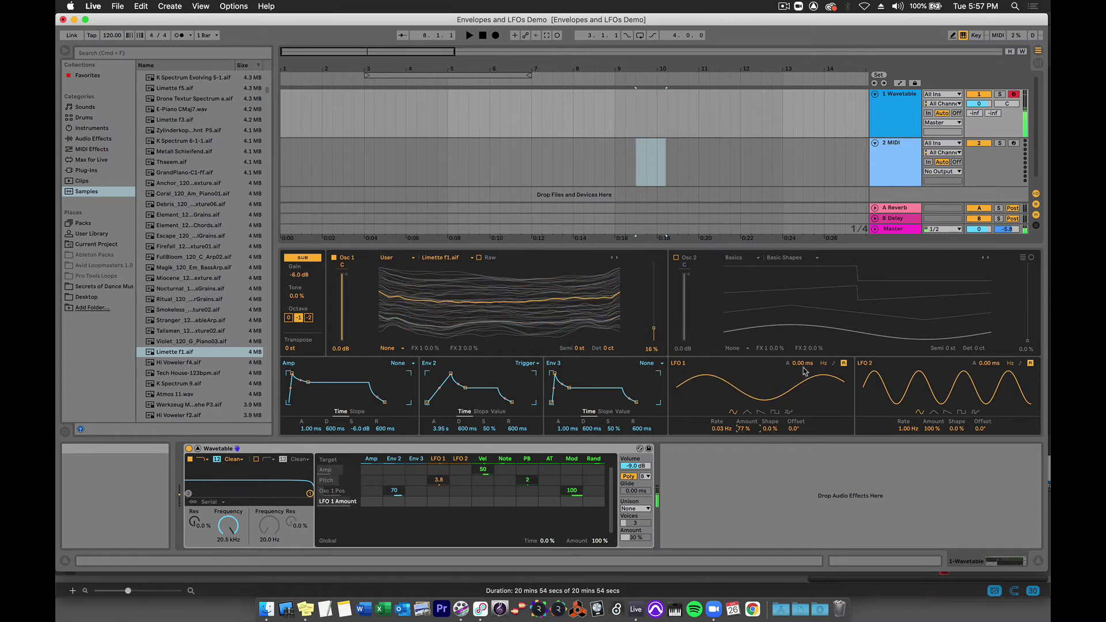
left_click_drag(803, 363, 802, 343)
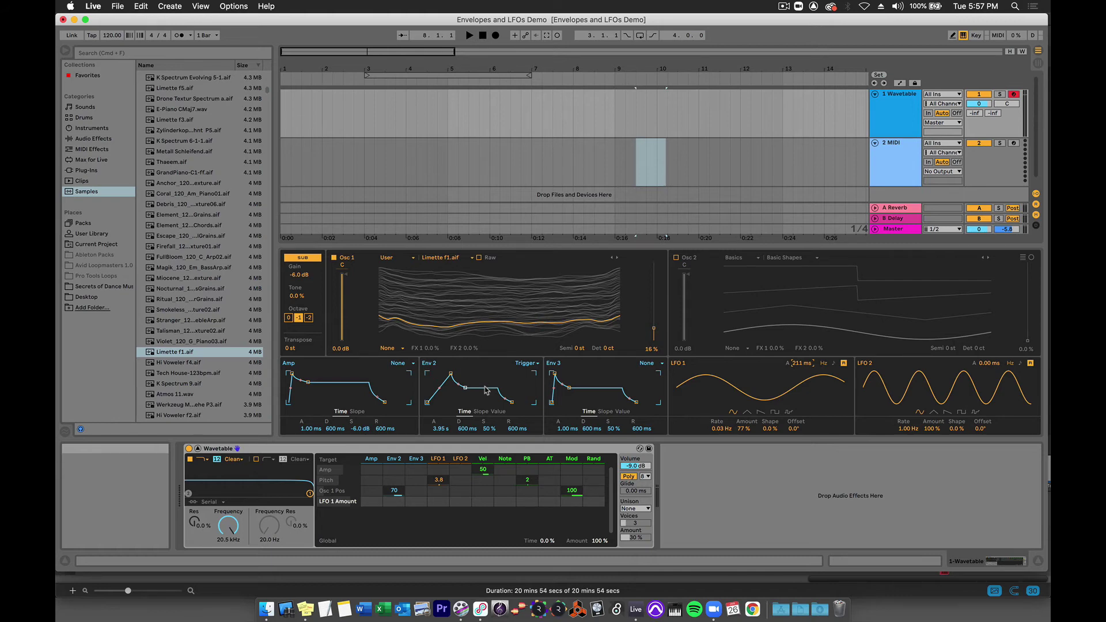
Save the Wavetable patch as a user preset named "Growling Mover RVB"
left_click(649, 449)
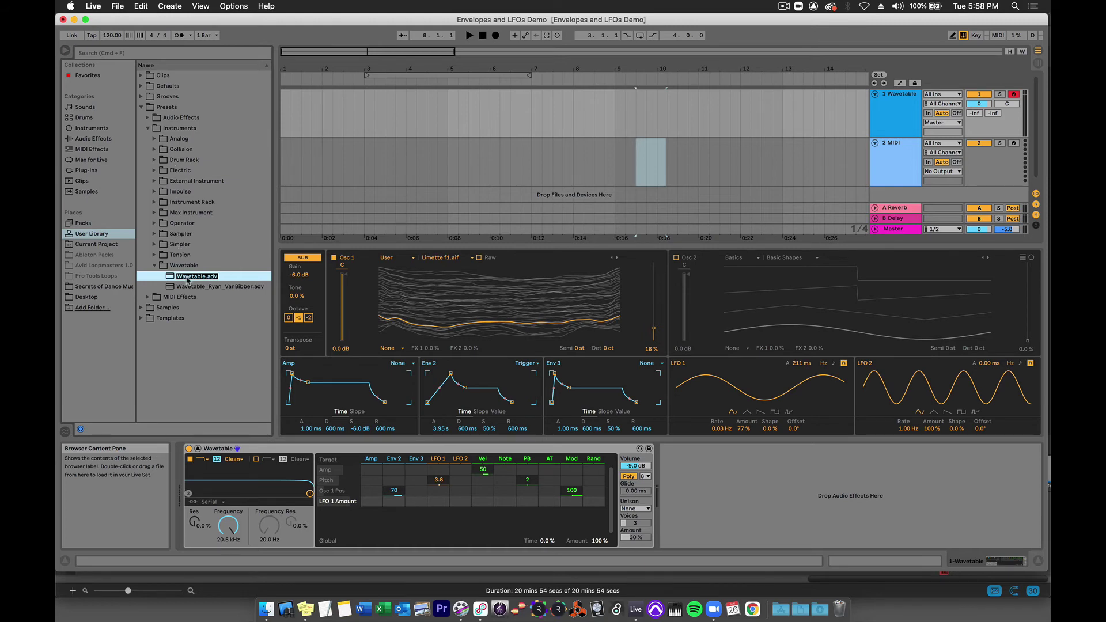
type("Growling")
type("Mover RVB")
key("Return")
key("Return")
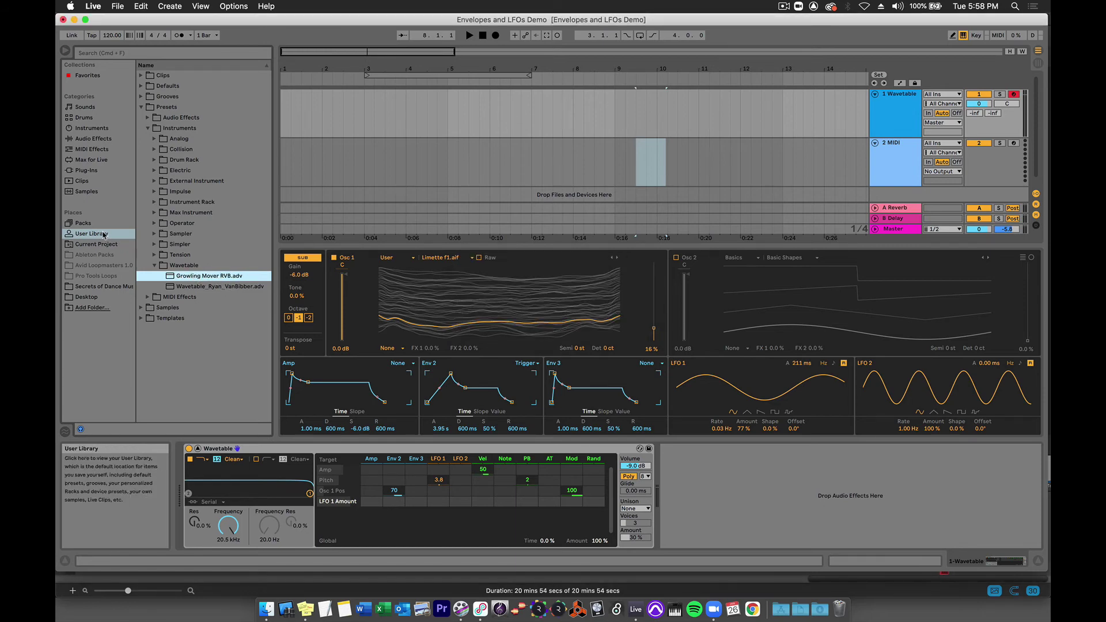
List the Wavetable presets among the instruments and select the older user preset named after its author
left_click(94, 129)
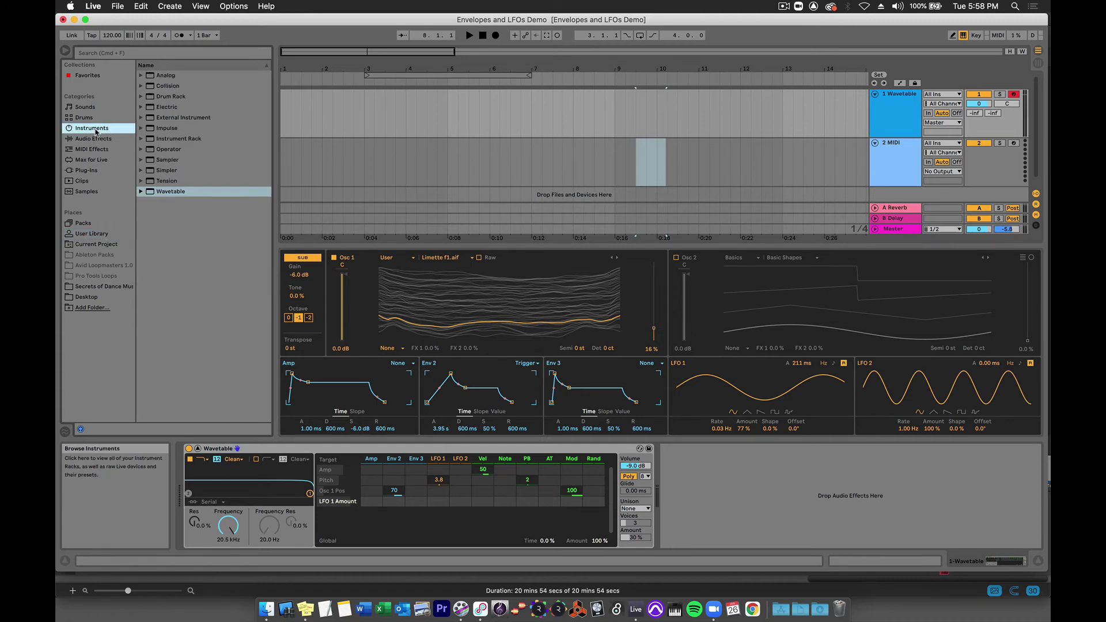
left_click(141, 193)
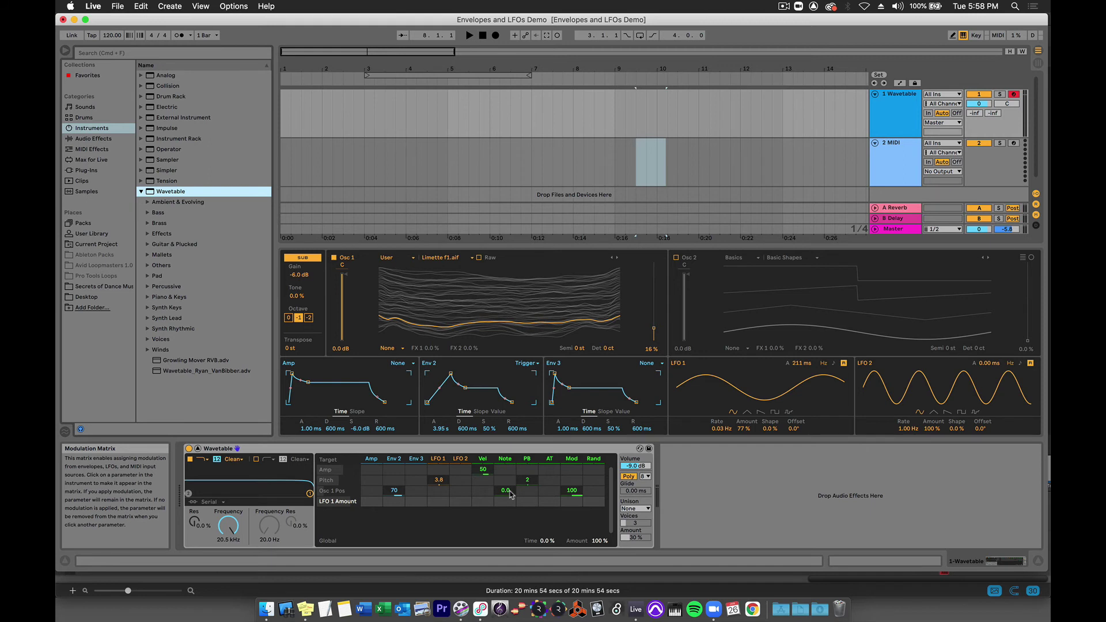
left_click(193, 373)
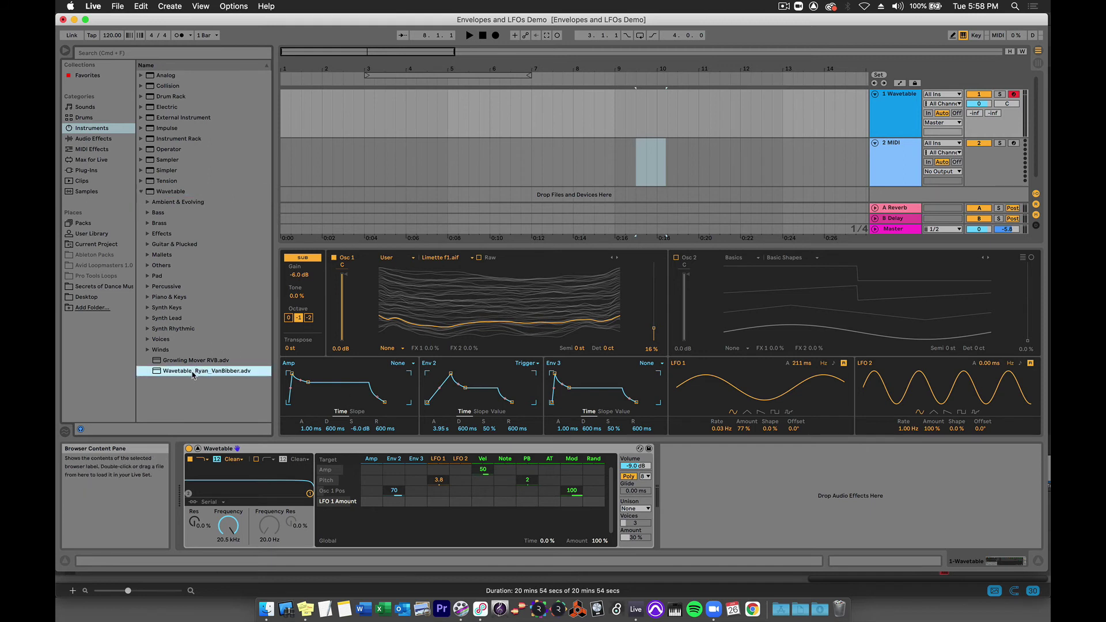
right_click(193, 374)
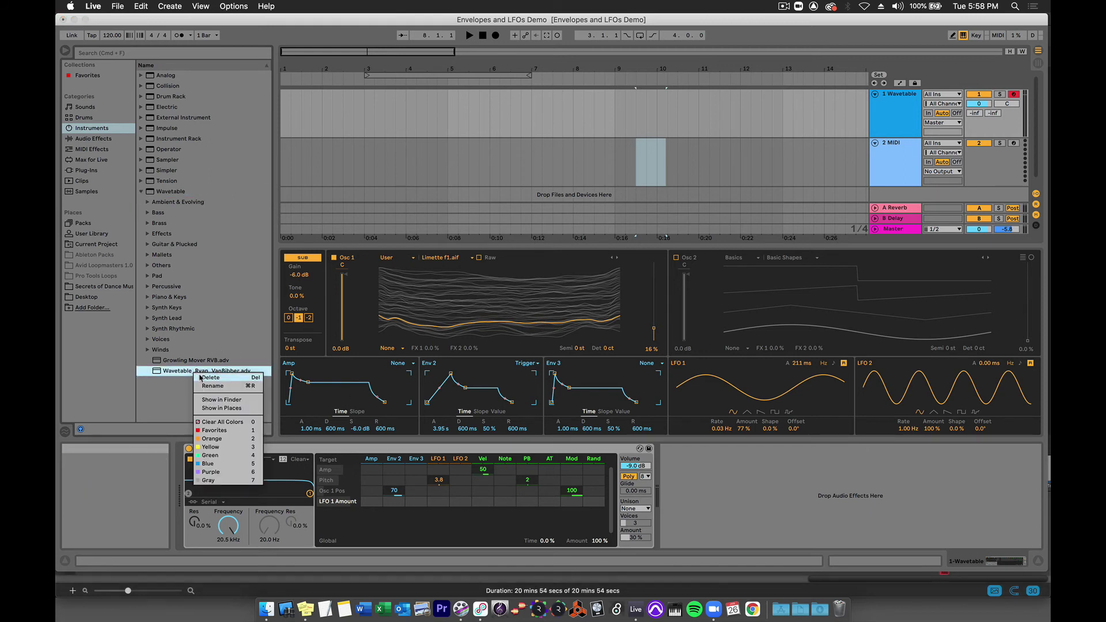
left_click(200, 380)
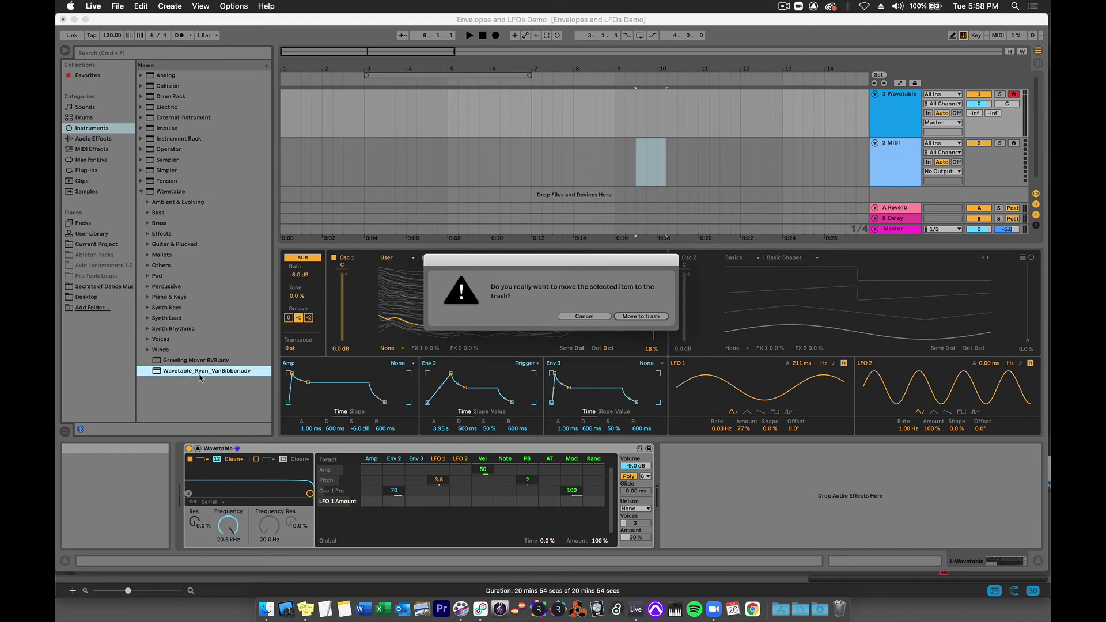
left_click(591, 316)
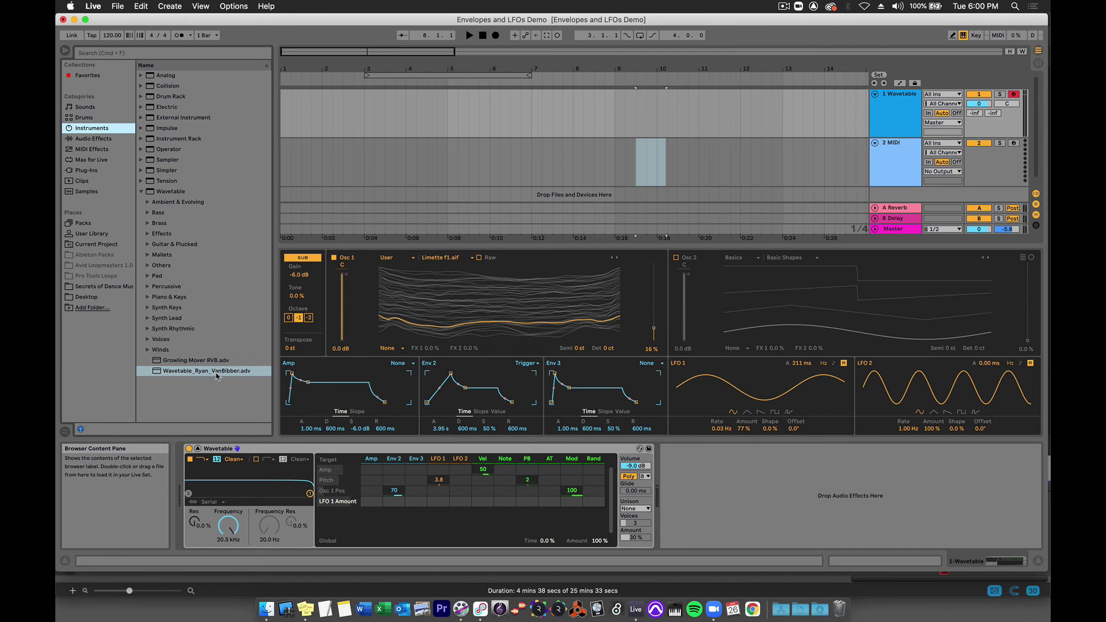
Reveal the author-named Wavetable preset in Finder and place its .adv file on the Desktop
right_click(217, 376)
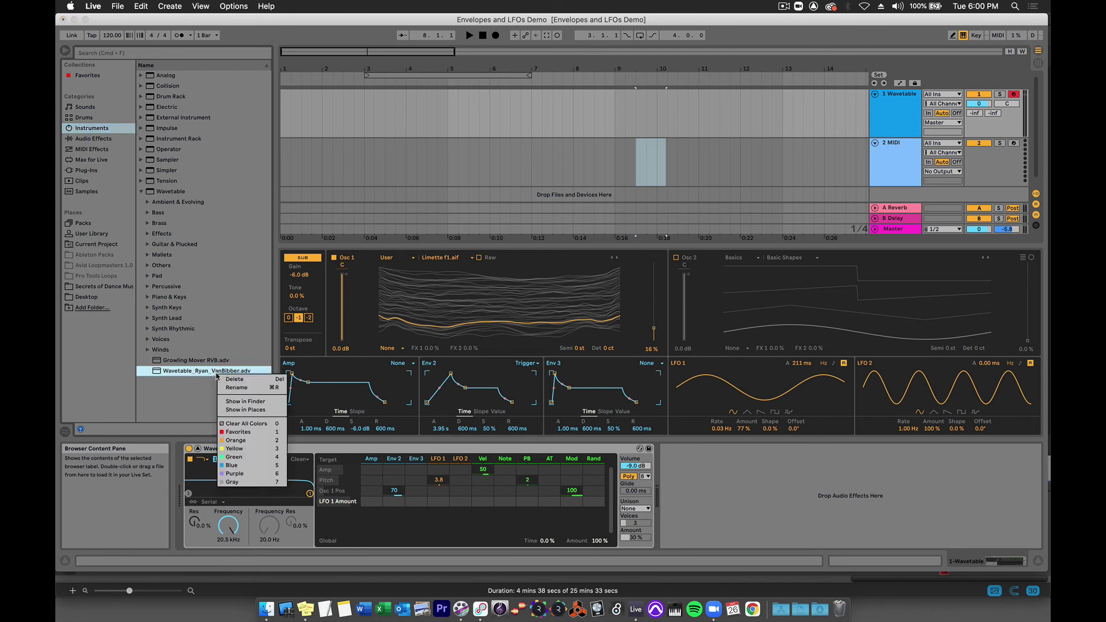
left_click(264, 402)
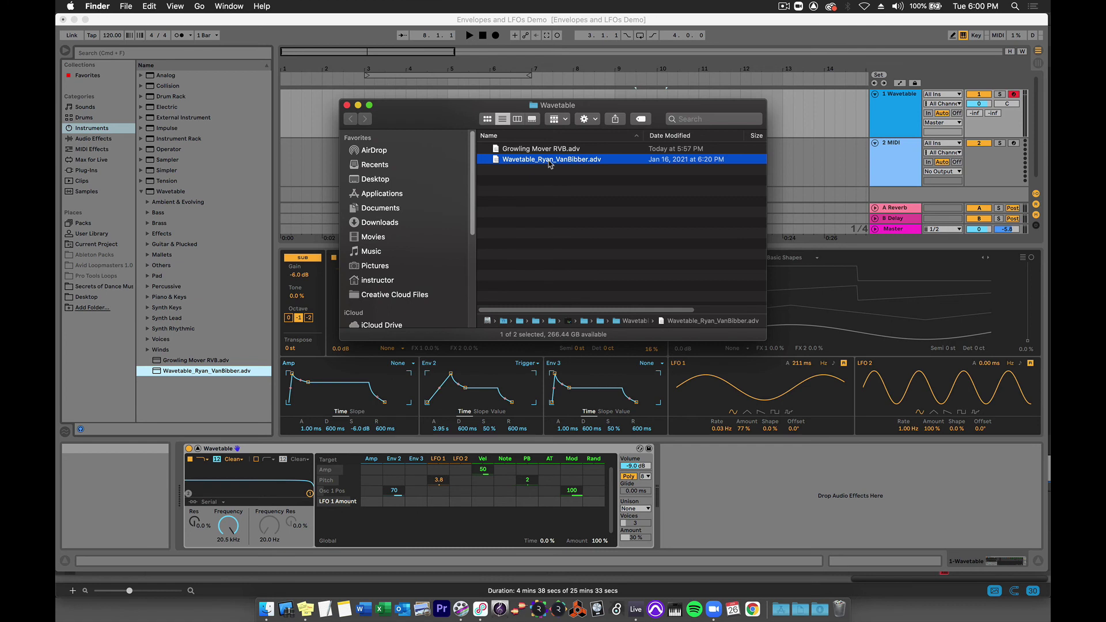
left_click_drag(550, 165, 433, 182)
Open the Desktop folder, sort it by date modified and select the author-named .adv preset file
left_click(392, 183)
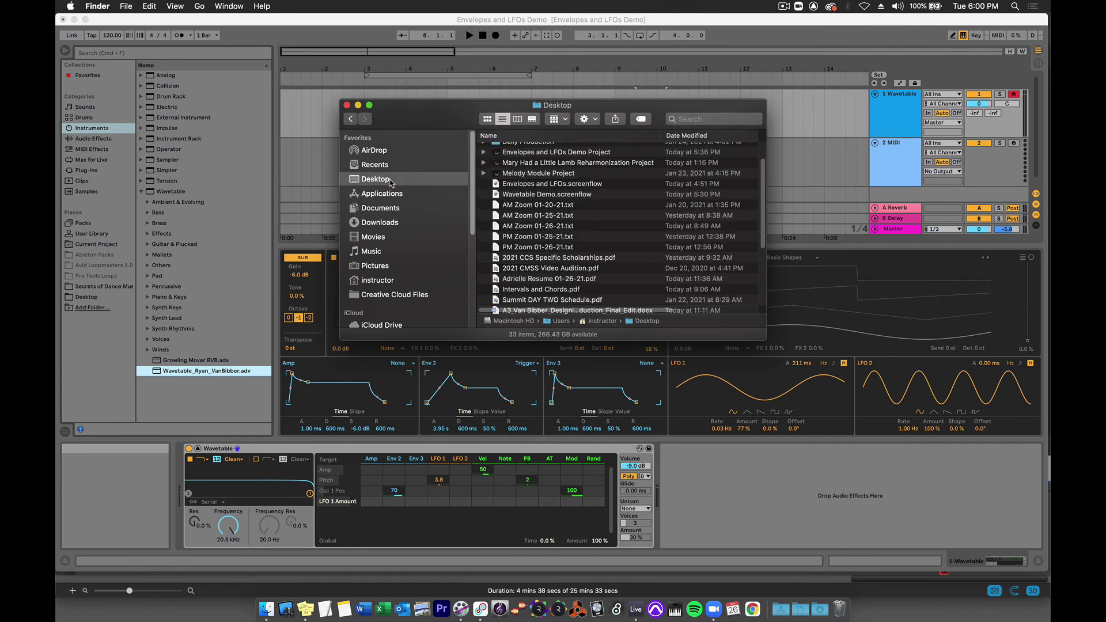
scroll(557, 208, "up", 3)
left_click(687, 136)
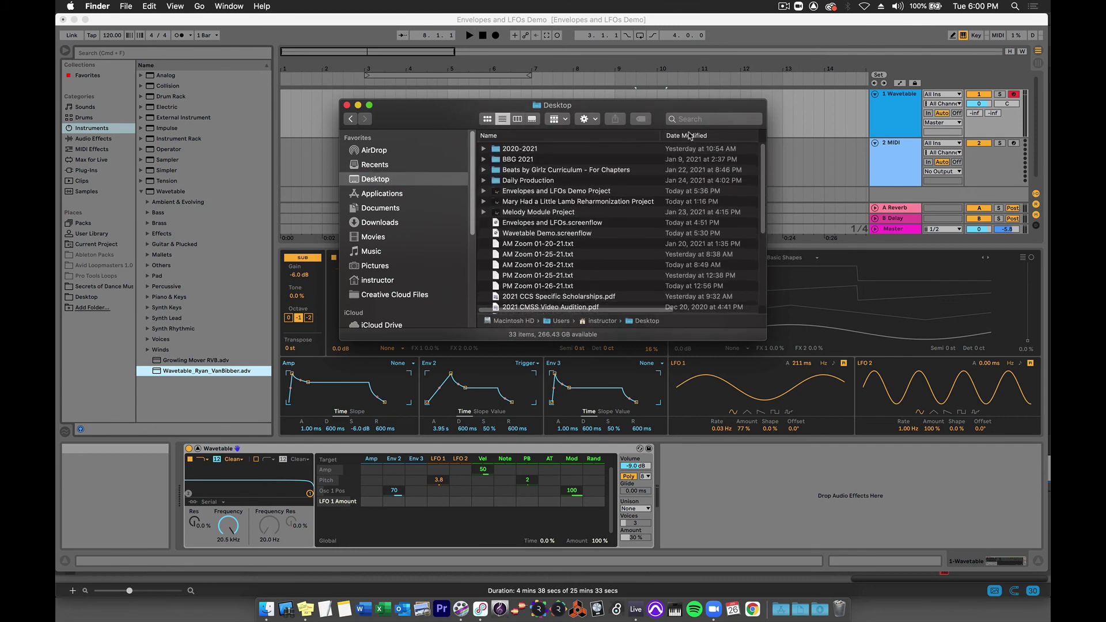
scroll(575, 231, "down", 5)
left_click(574, 280)
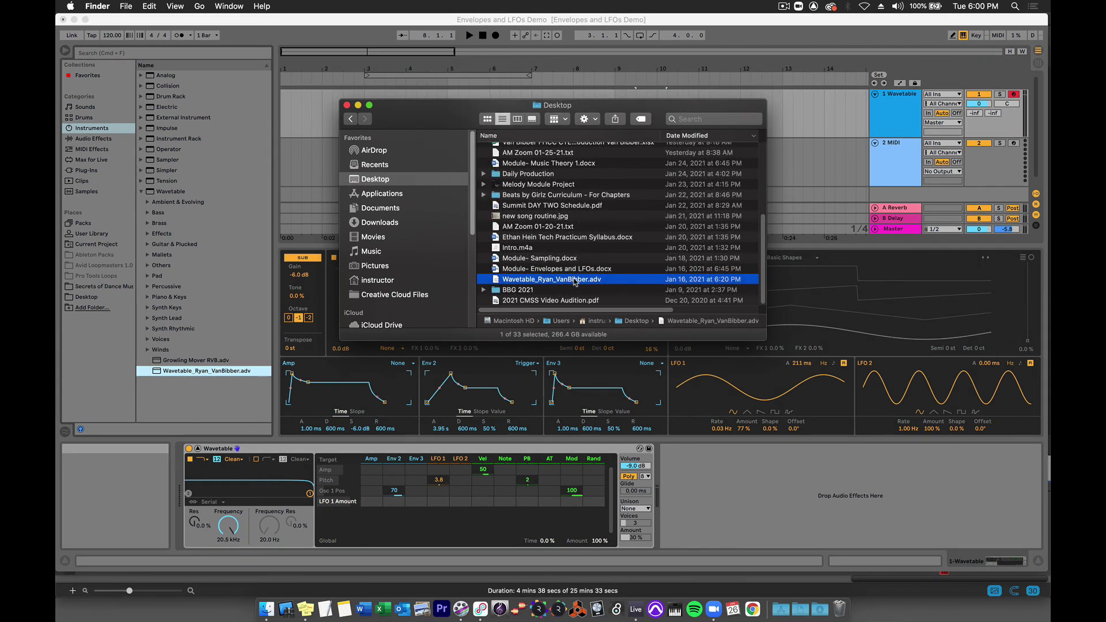